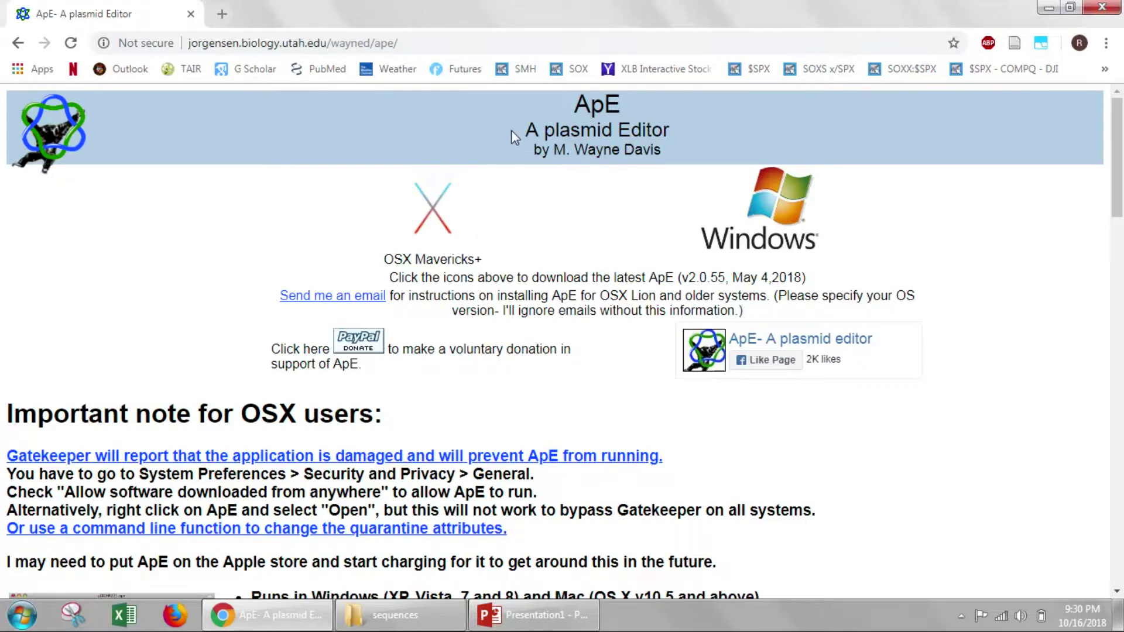
Step: Close the ApE download page and maximize the pMDC83-SNAP33.ape sequence window
left_click_drag(522, 130, 663, 130)
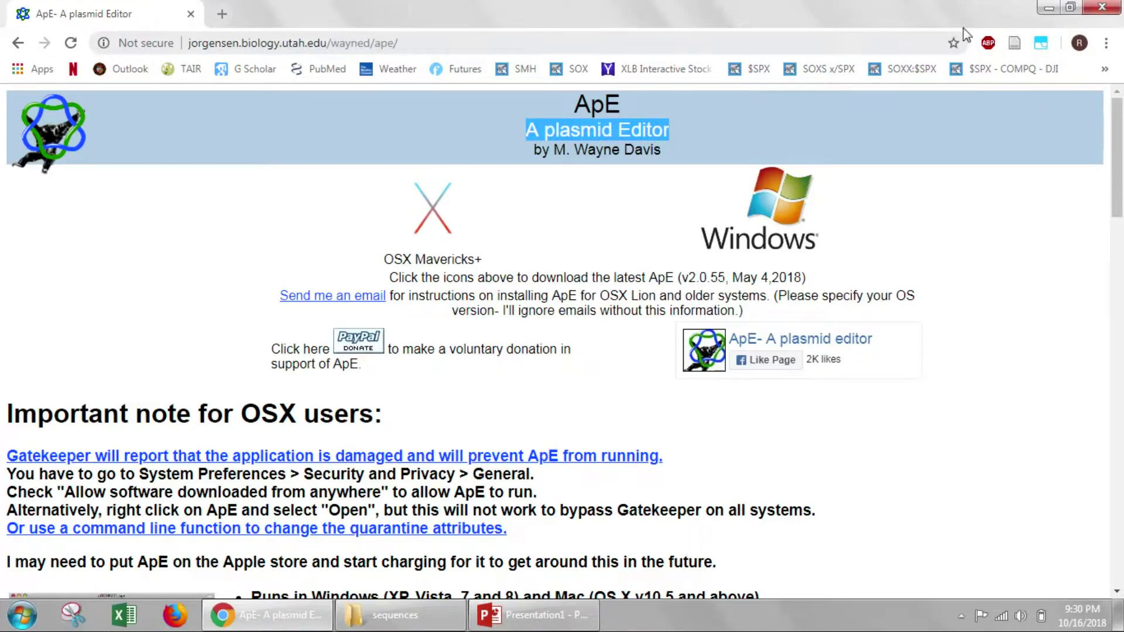
left_click(1102, 7)
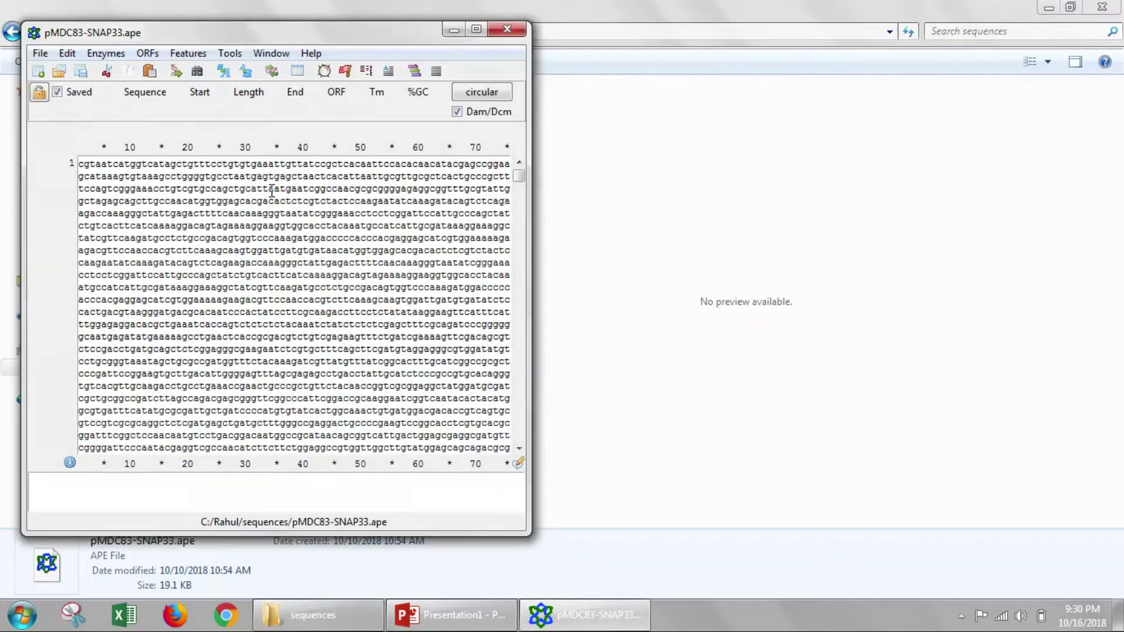
left_click(477, 29)
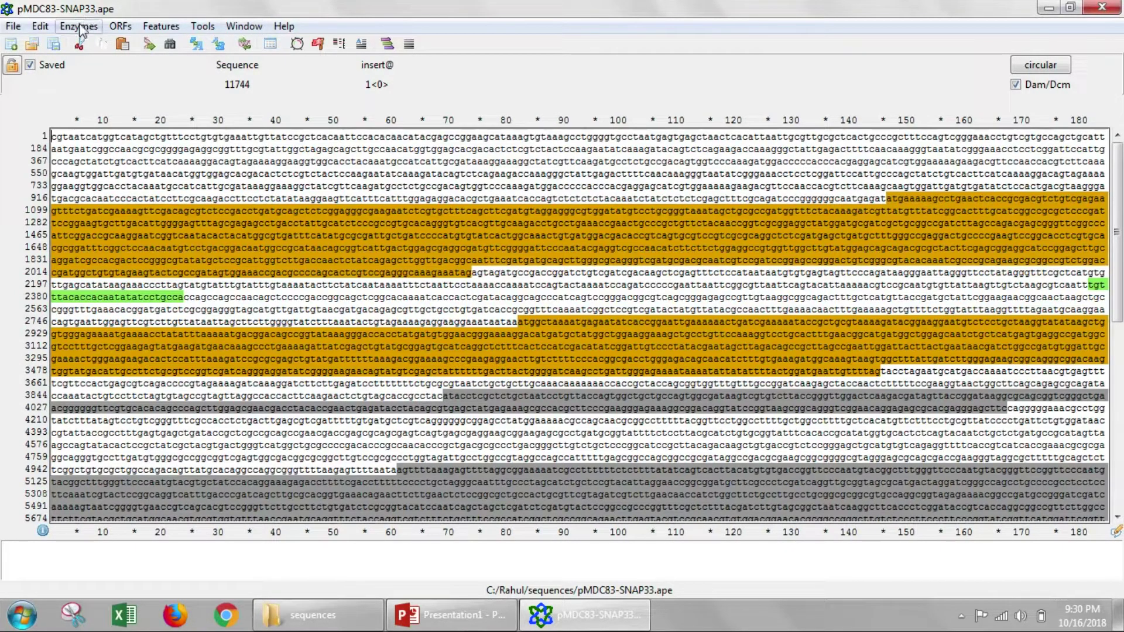
Step: Examine the coloured feature annotations along the plasmid sequence from its start to its end
left_click(187, 170)
left_click(52, 136)
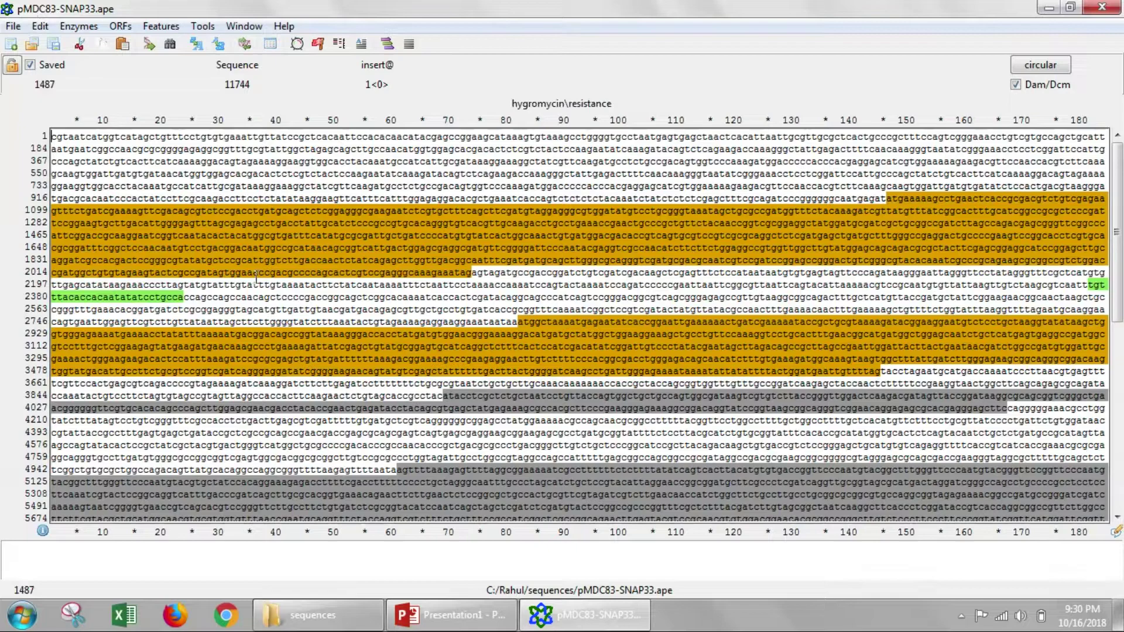
scroll(368, 258, "down", 7)
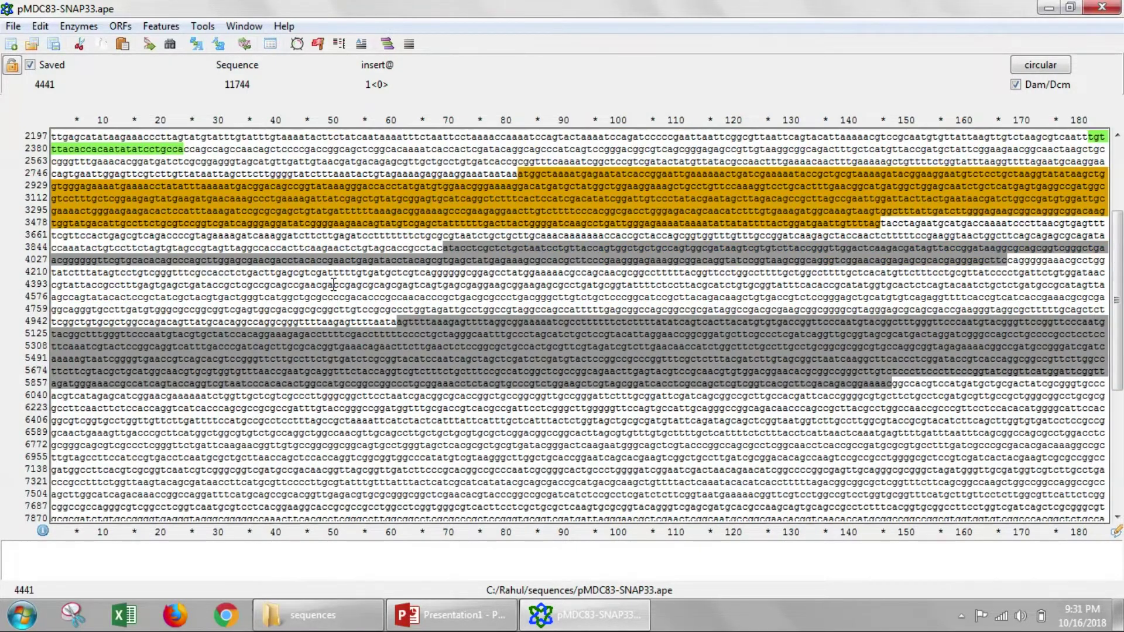
scroll(333, 286, "down", 4)
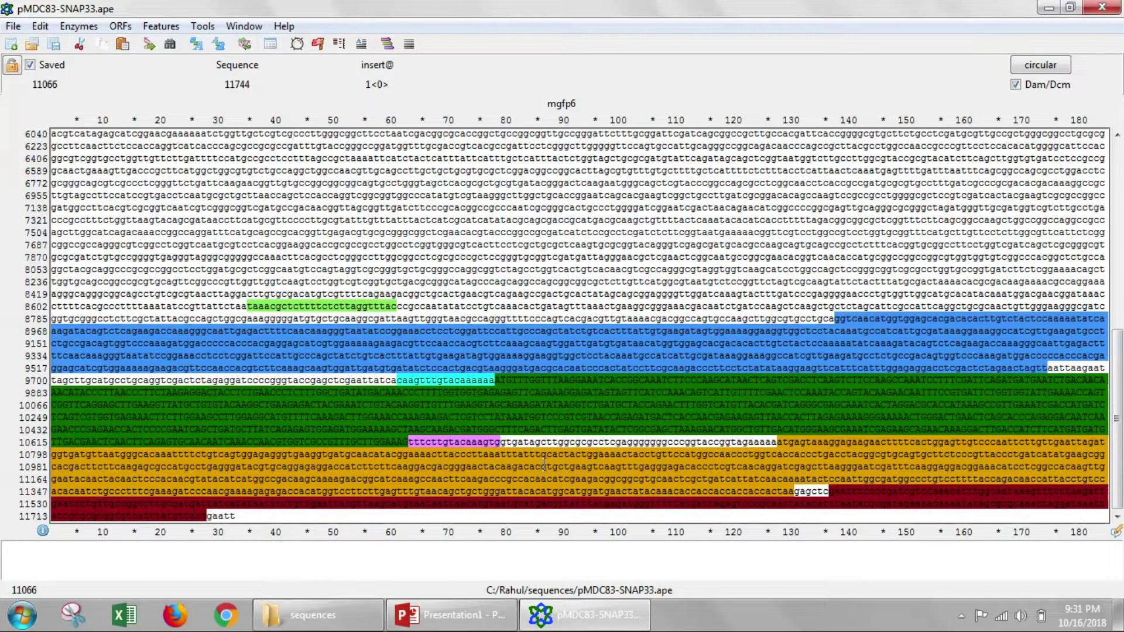
left_click(585, 403)
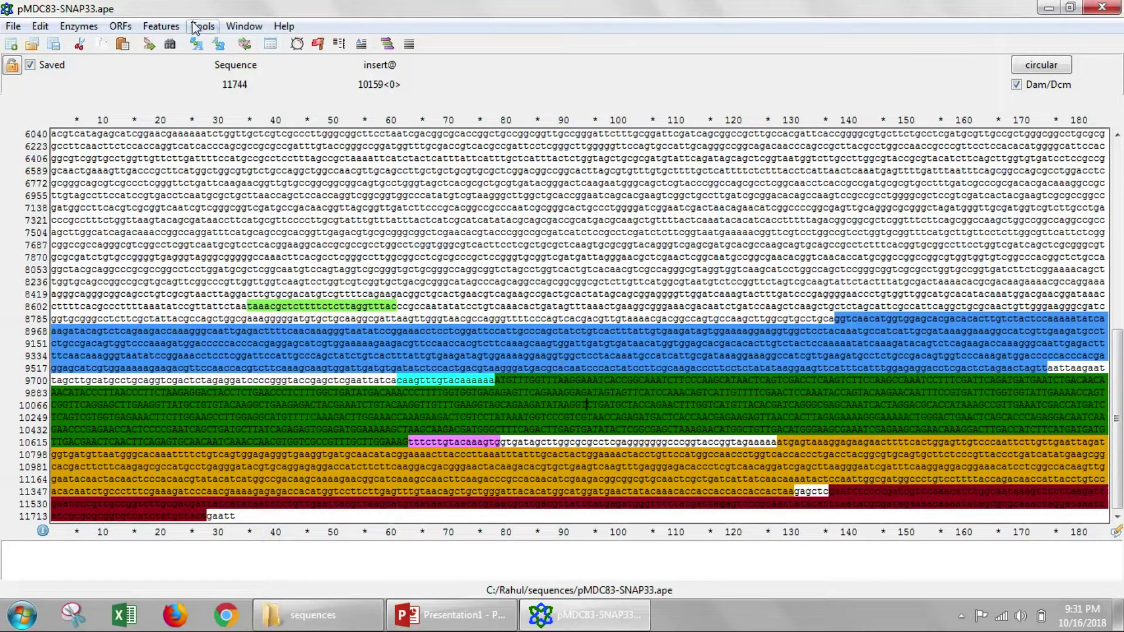
Step: List the plasmid's features and place the list so the annotated sequence is exposed beside it
left_click(161, 26)
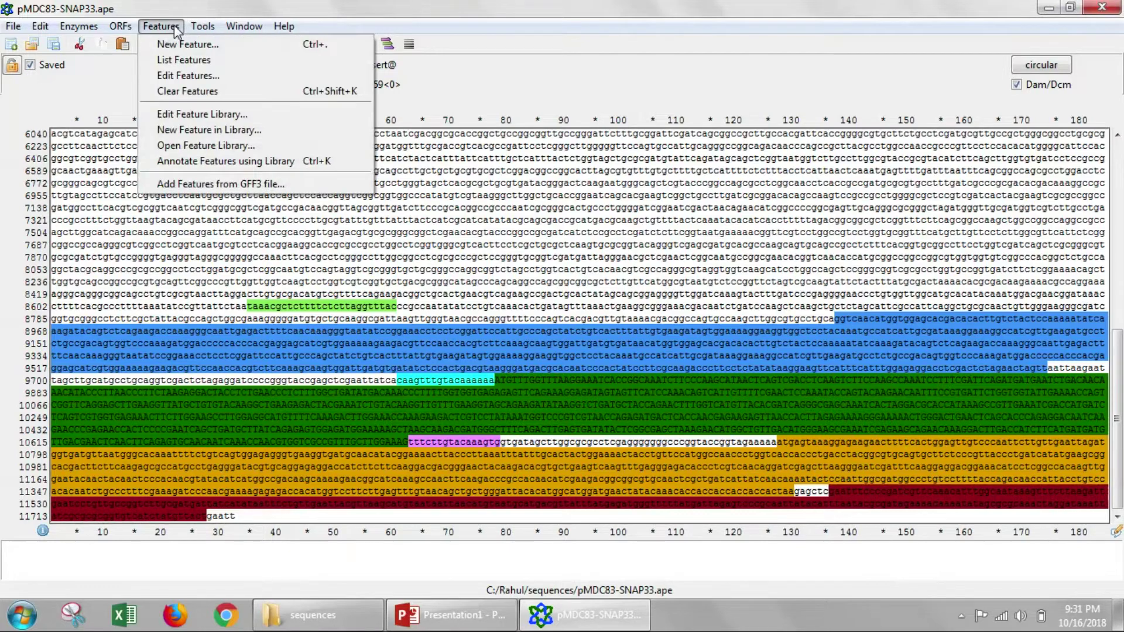
left_click(183, 60)
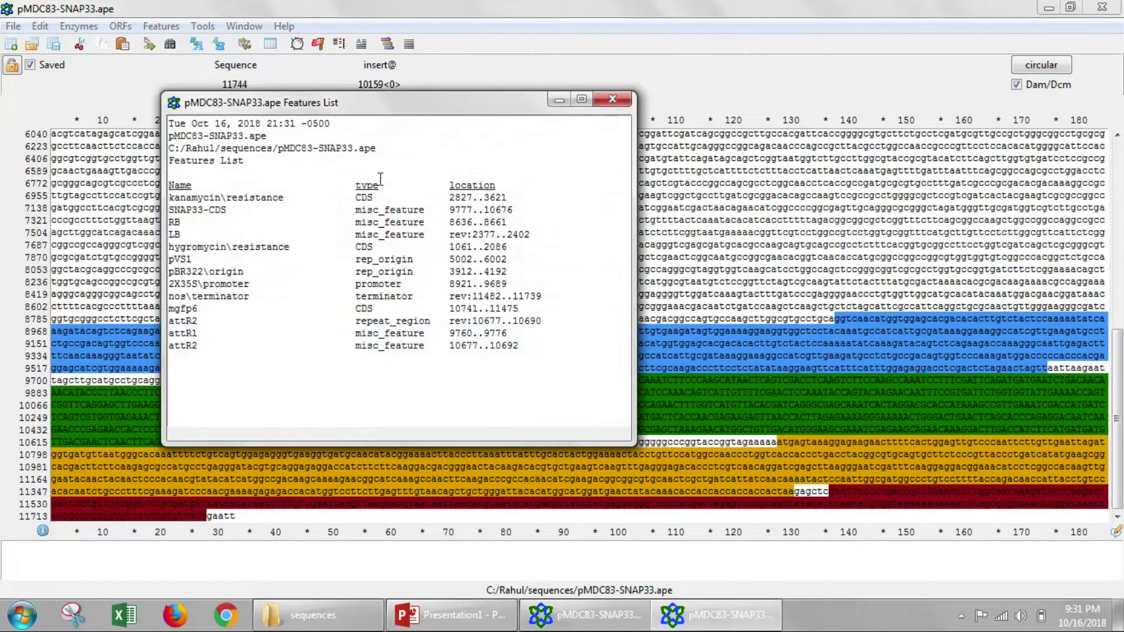
left_click_drag(401, 108, 865, 68)
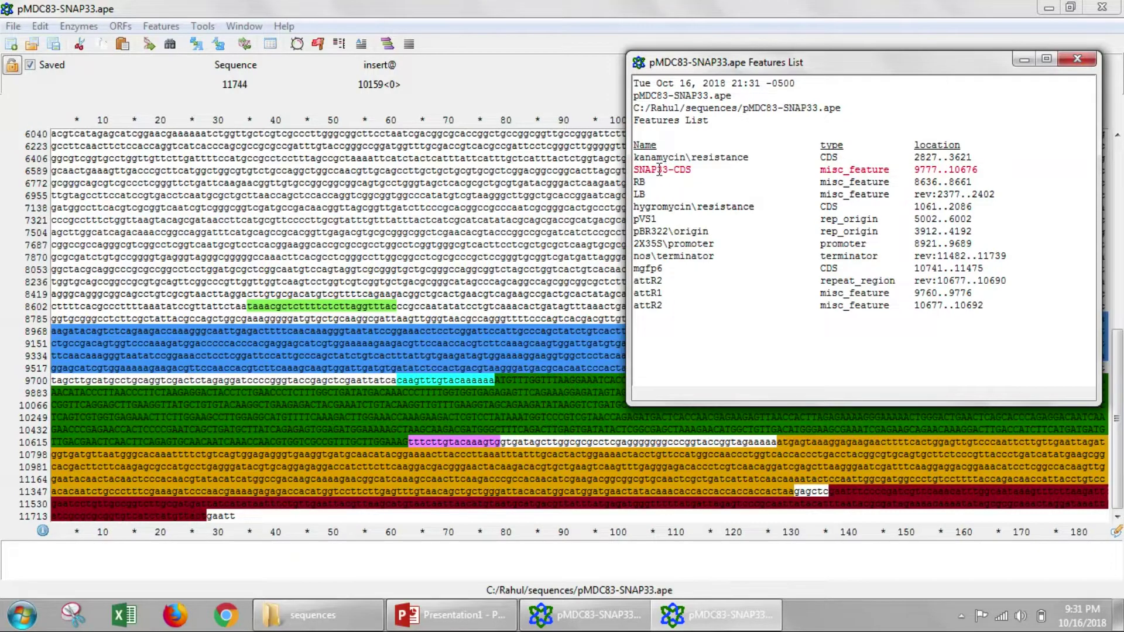
Step: Locate the SNAP33-CDS, 2X35S promoter, nos terminator and mgfp6 features in the sequence from the features list and close the list
left_click(650, 171)
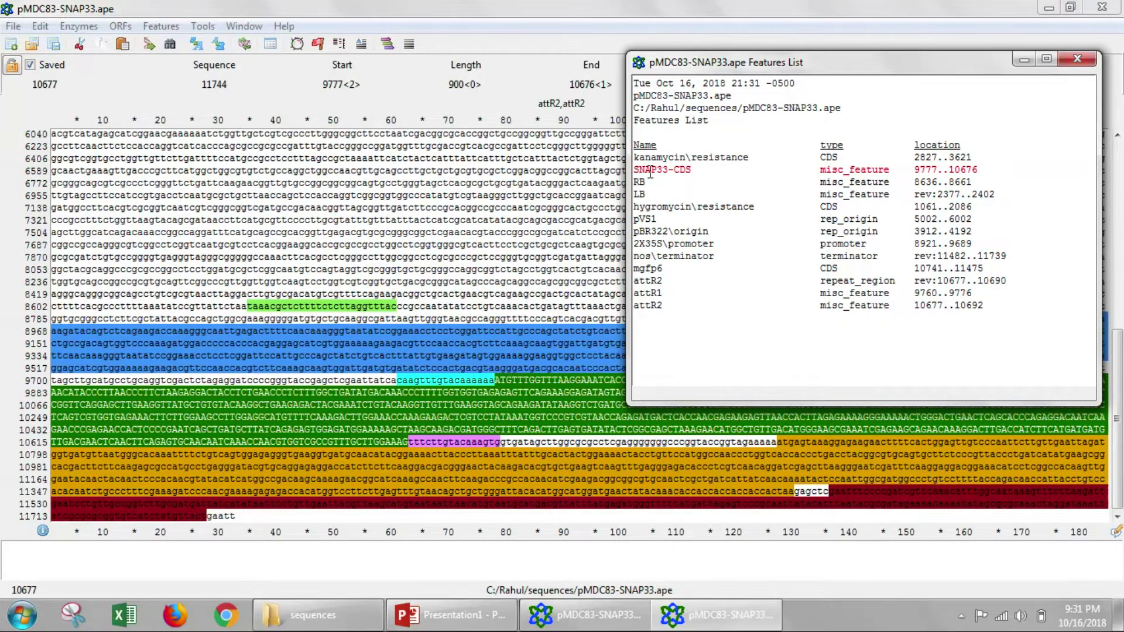
left_click(665, 246)
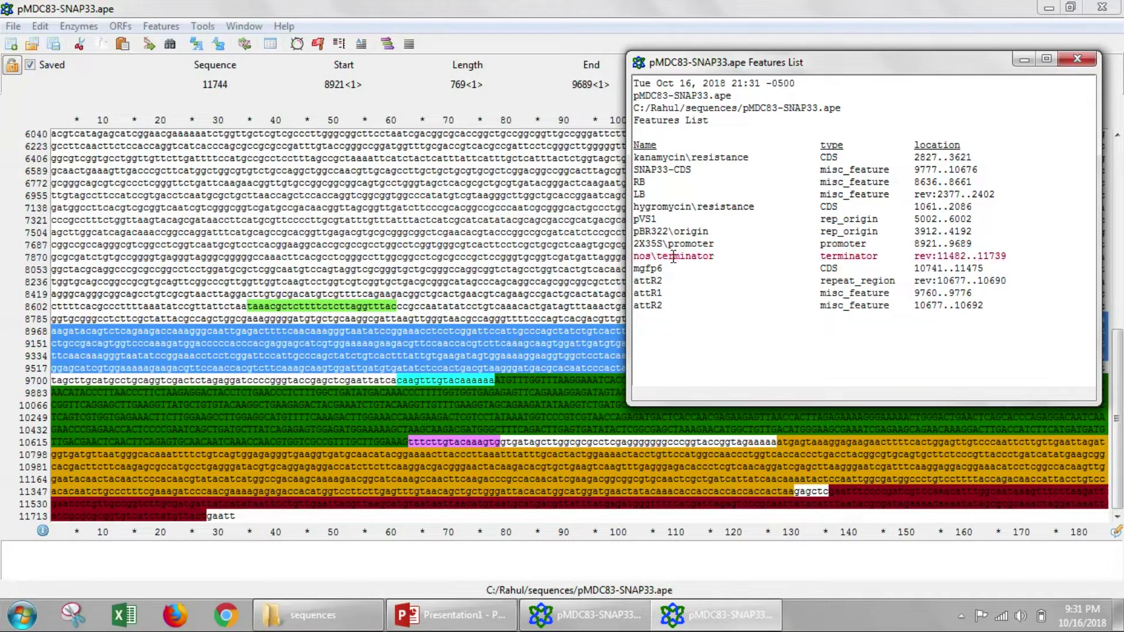
left_click(673, 257)
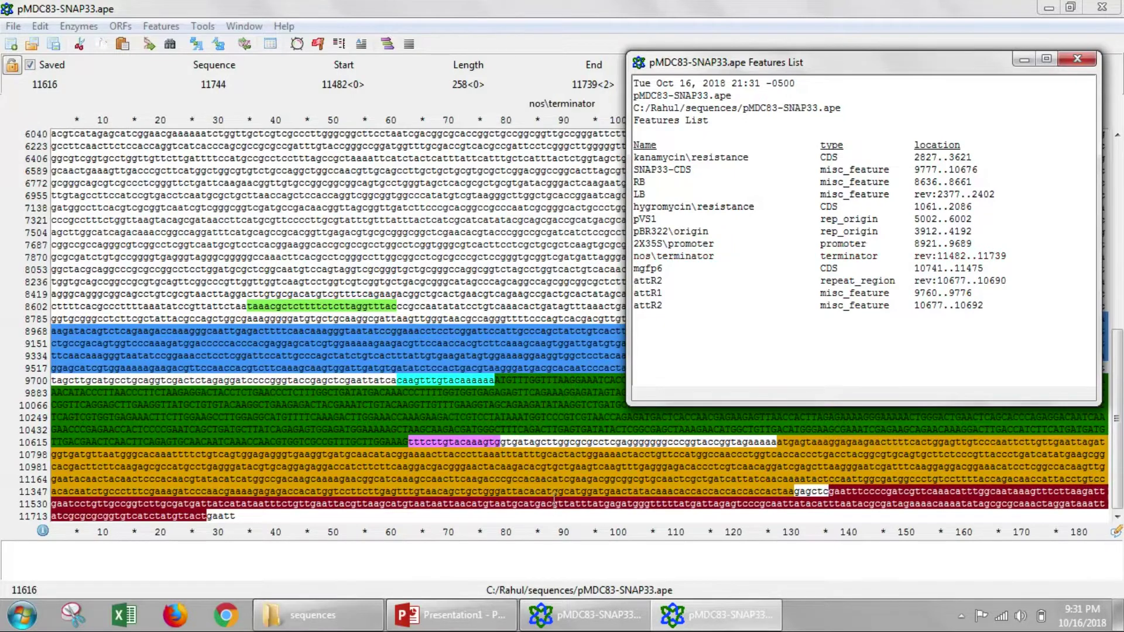
left_click(647, 270)
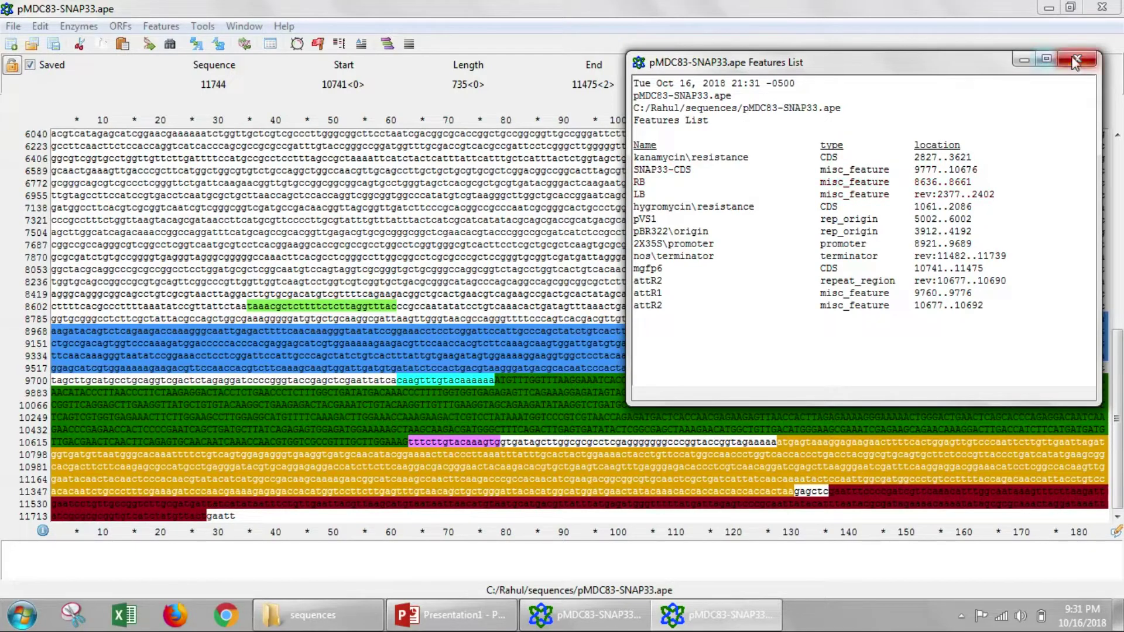
left_click(1076, 61)
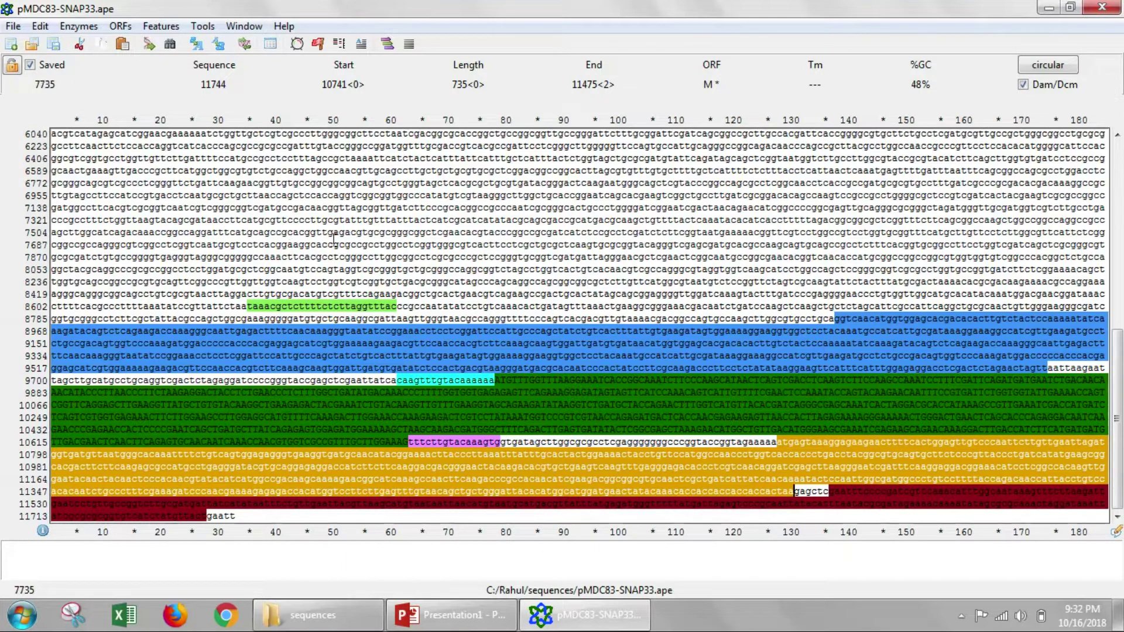
Step: Generate the plasmid's Graphic Map +U, place it beside the sequence and select the SNAP33-CDS feature on it
left_click(458, 282)
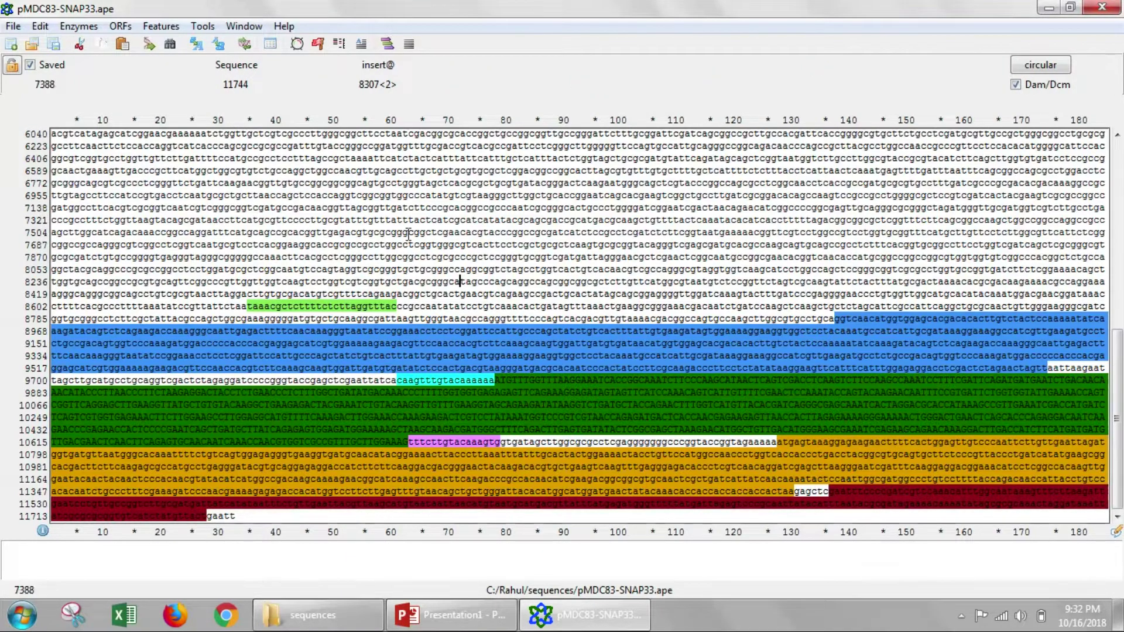
left_click(81, 27)
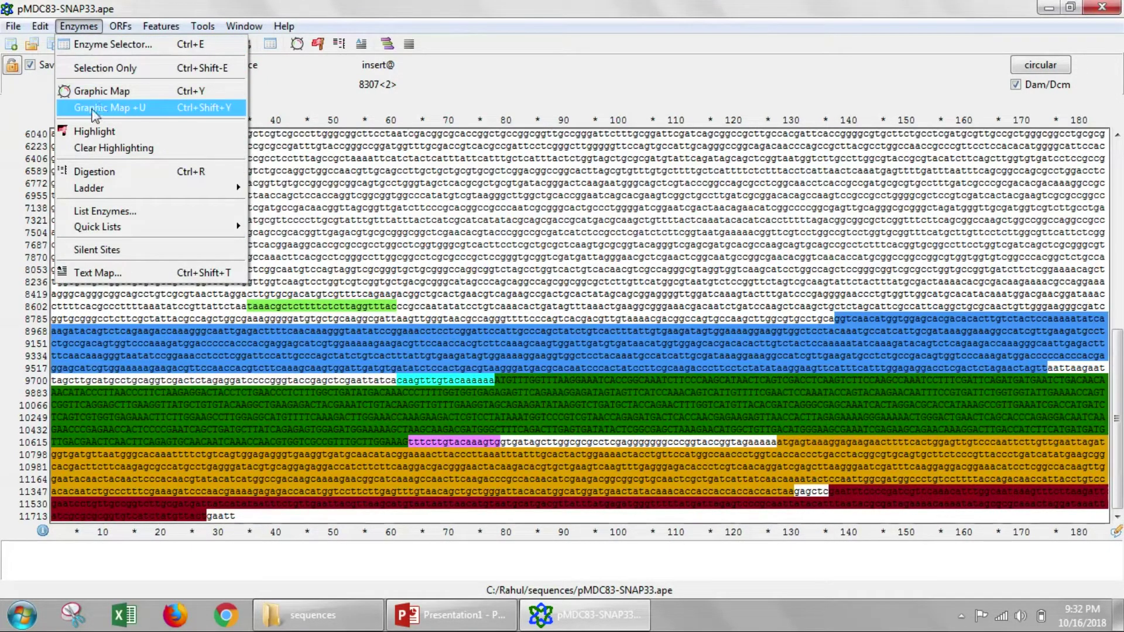
left_click(136, 115)
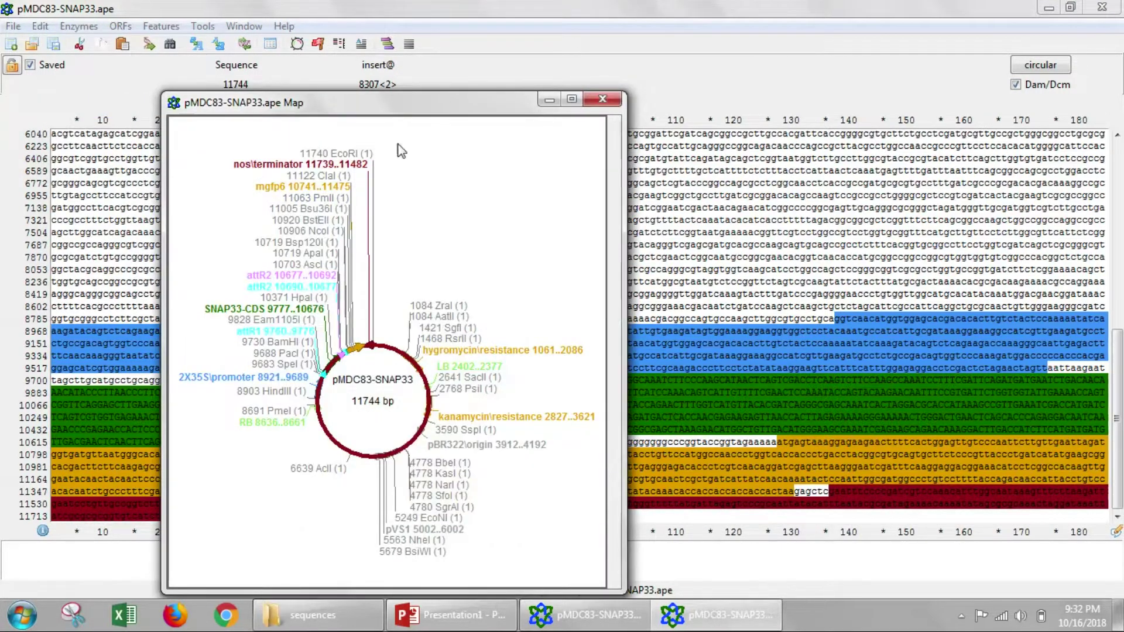
left_click_drag(423, 113, 856, 69)
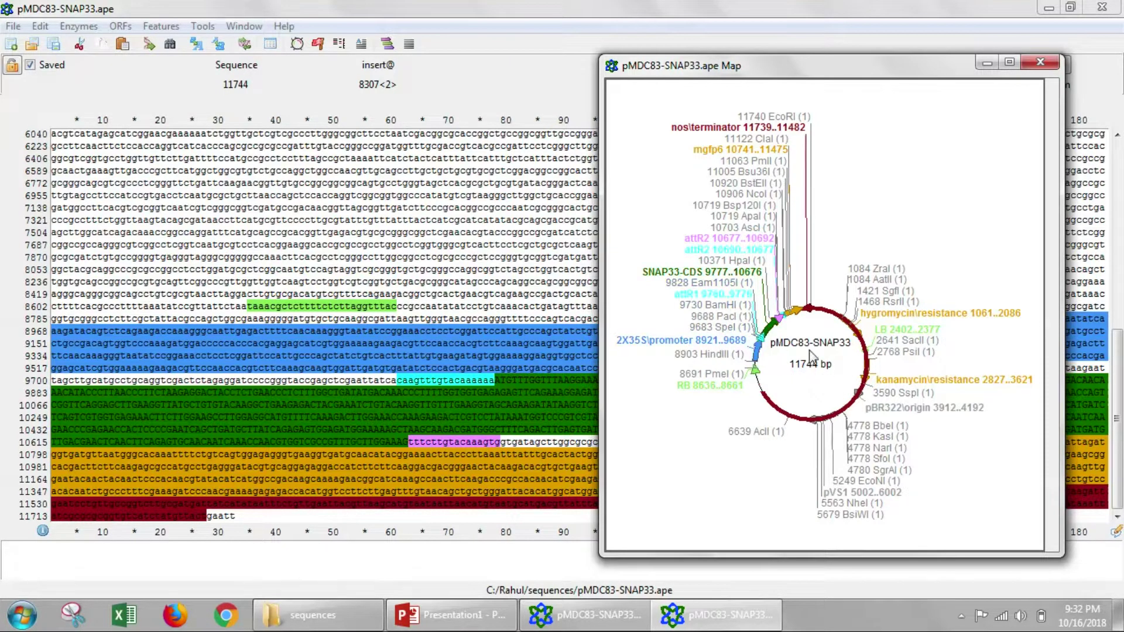
left_click(769, 334)
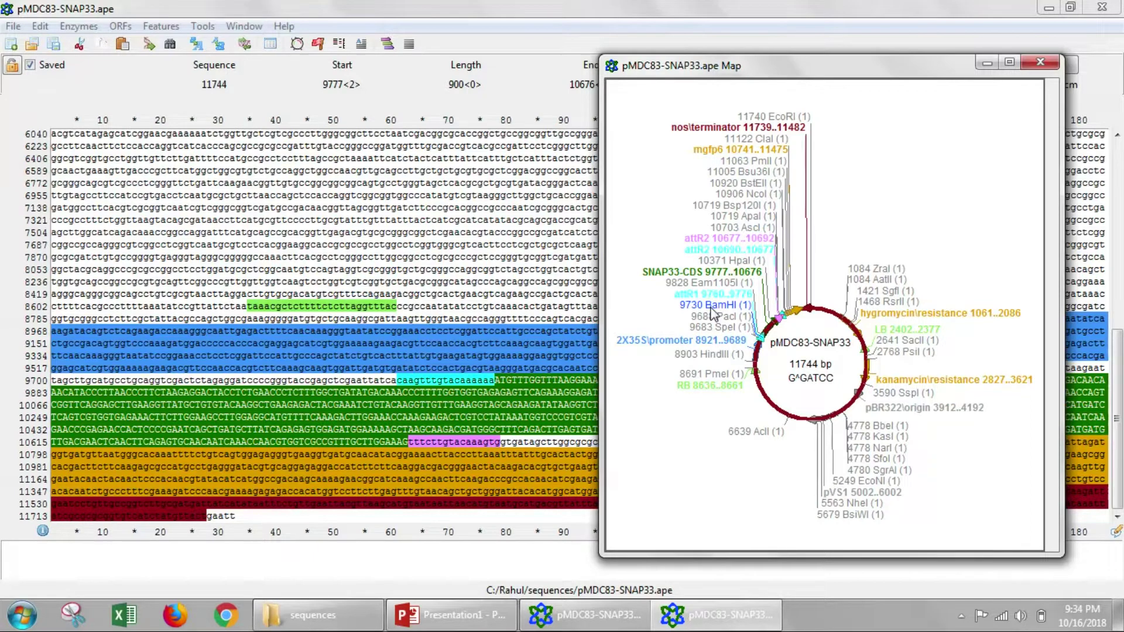
Step: Locate the BamHI site from the map, select its six-base ggatcc recognition sequence at 9730–9735 and close the map
left_click(713, 311)
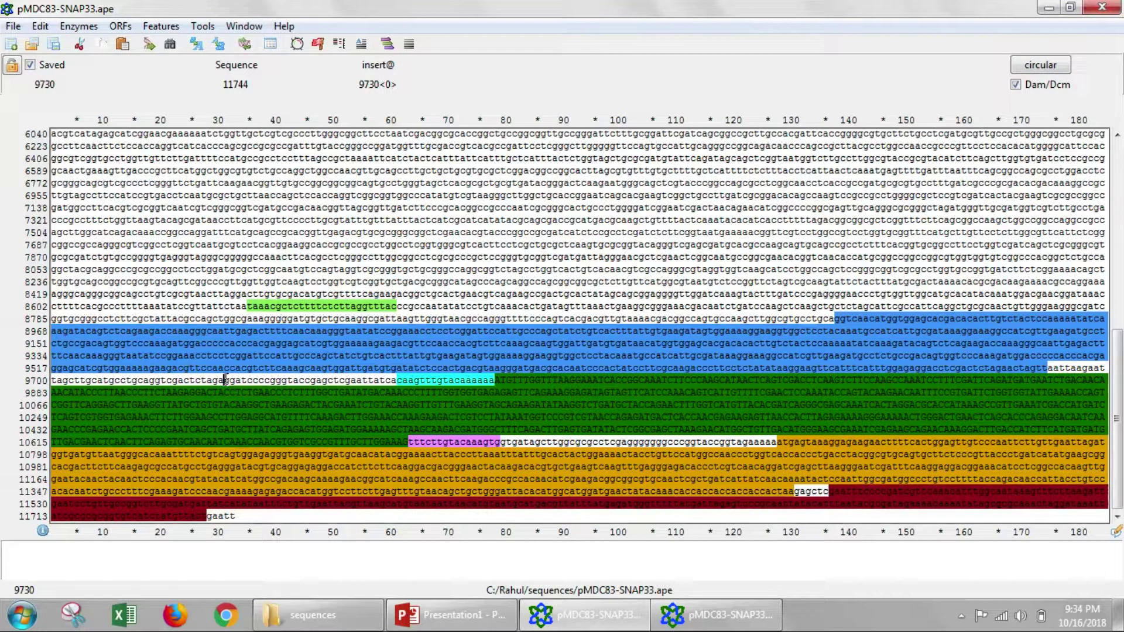
left_click_drag(224, 380, 260, 380)
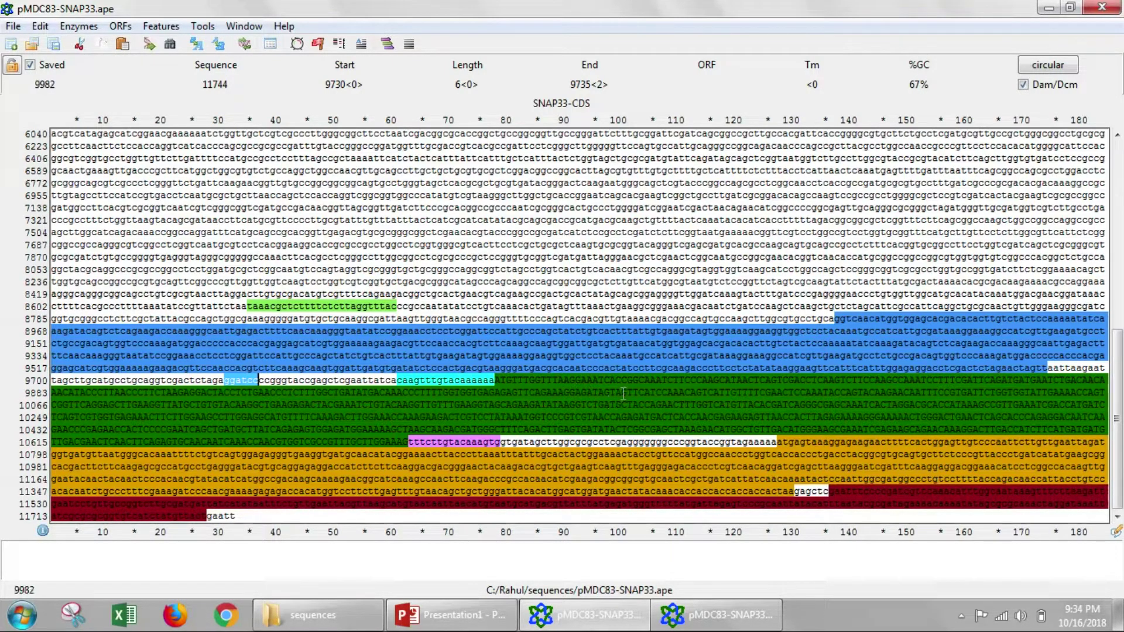
left_click(708, 614)
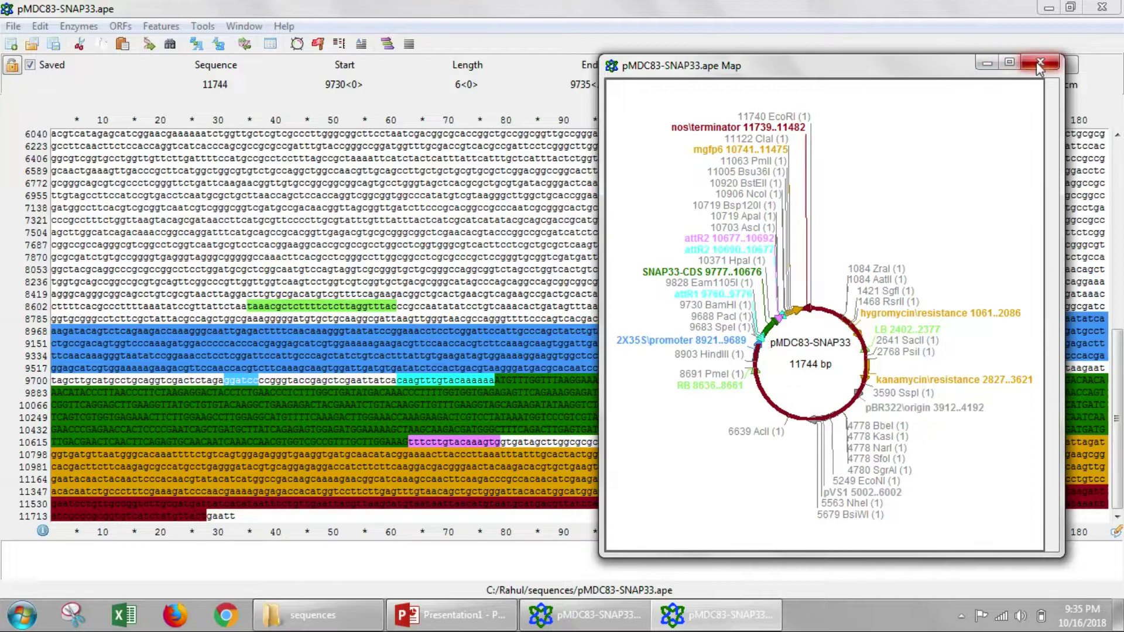
left_click(1040, 62)
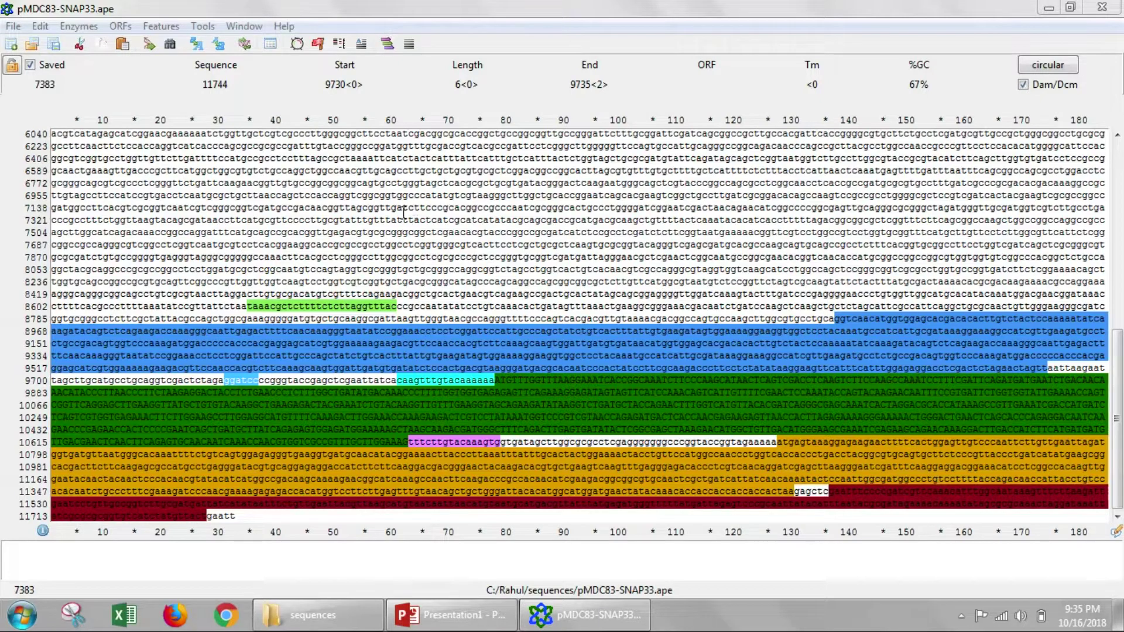
Step: Run a virtual digest of the plasmid with the enzymes BamHI and EcoRI
left_click(79, 27)
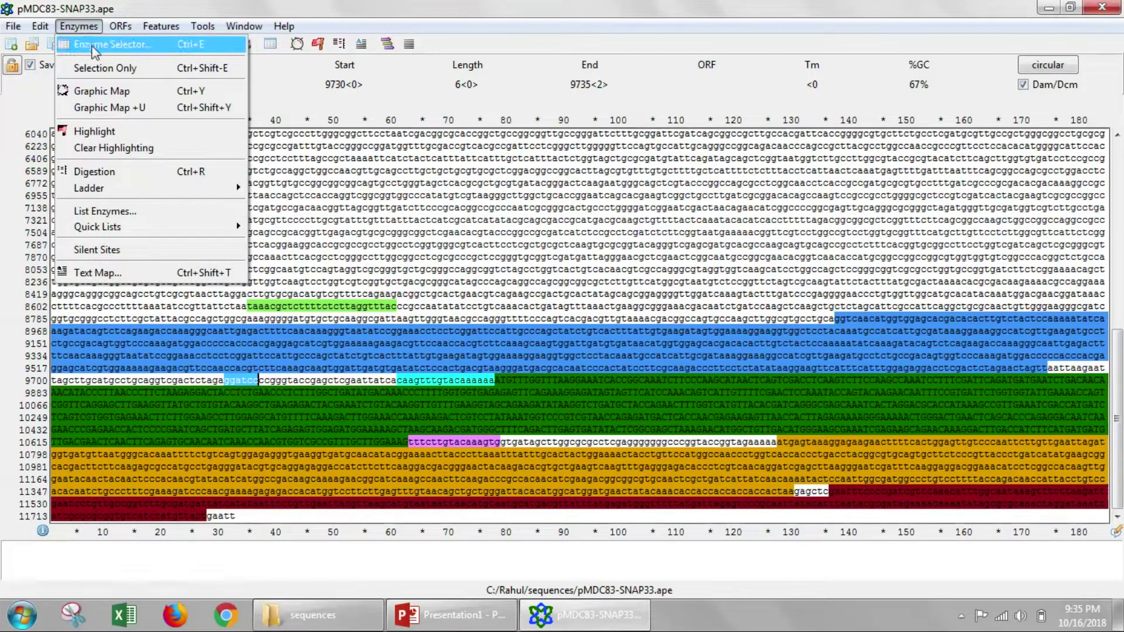
left_click(94, 47)
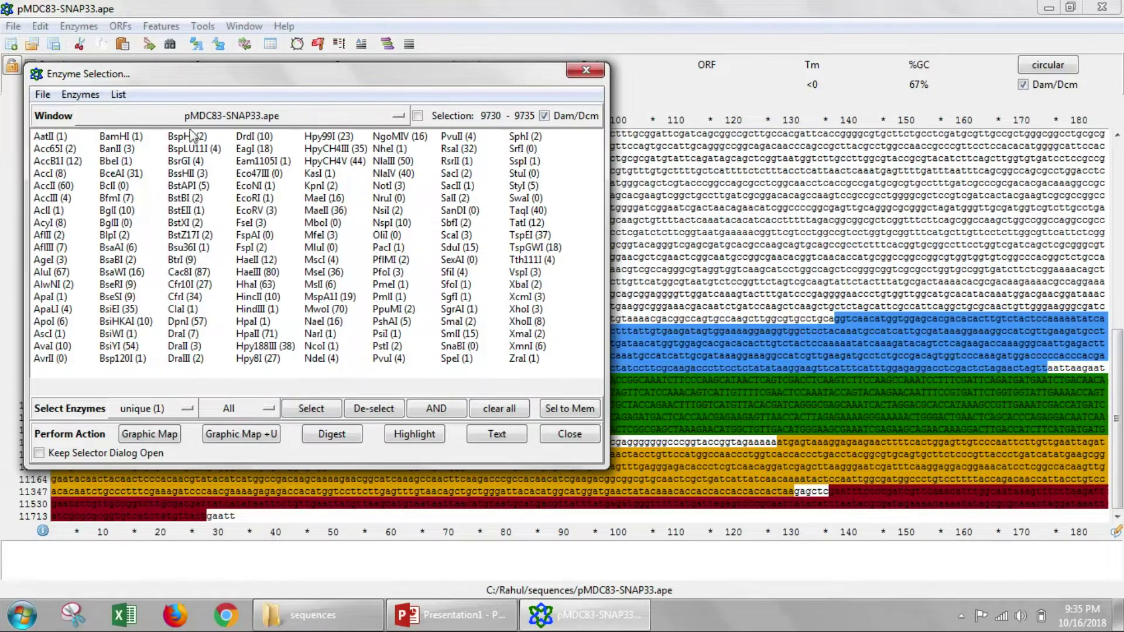
left_click(119, 137)
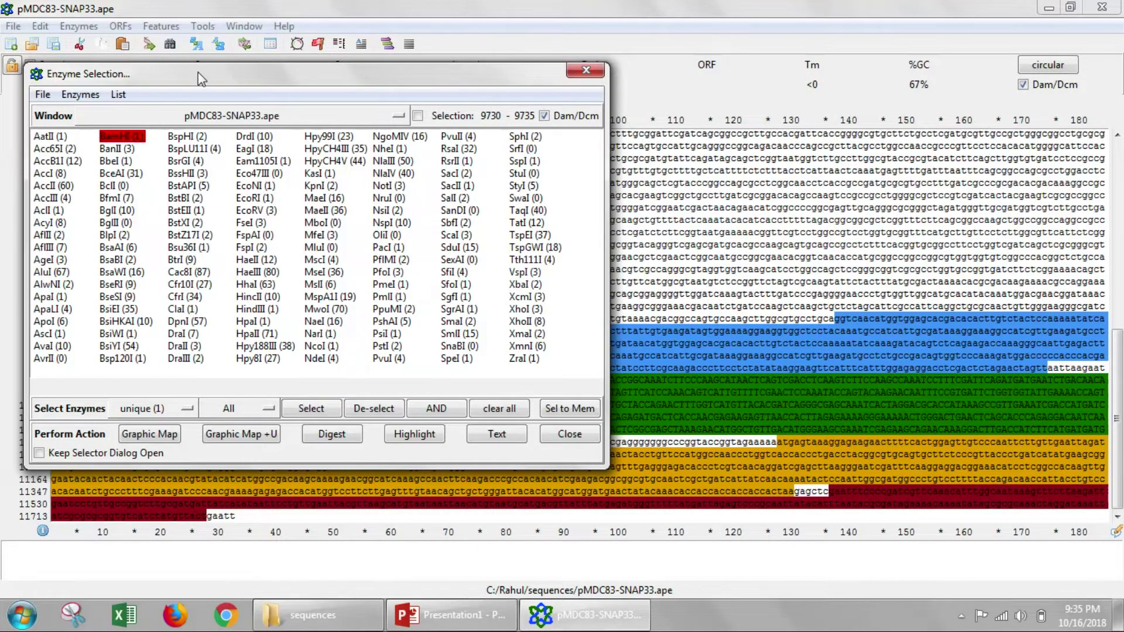
left_click_drag(197, 72, 554, 64)
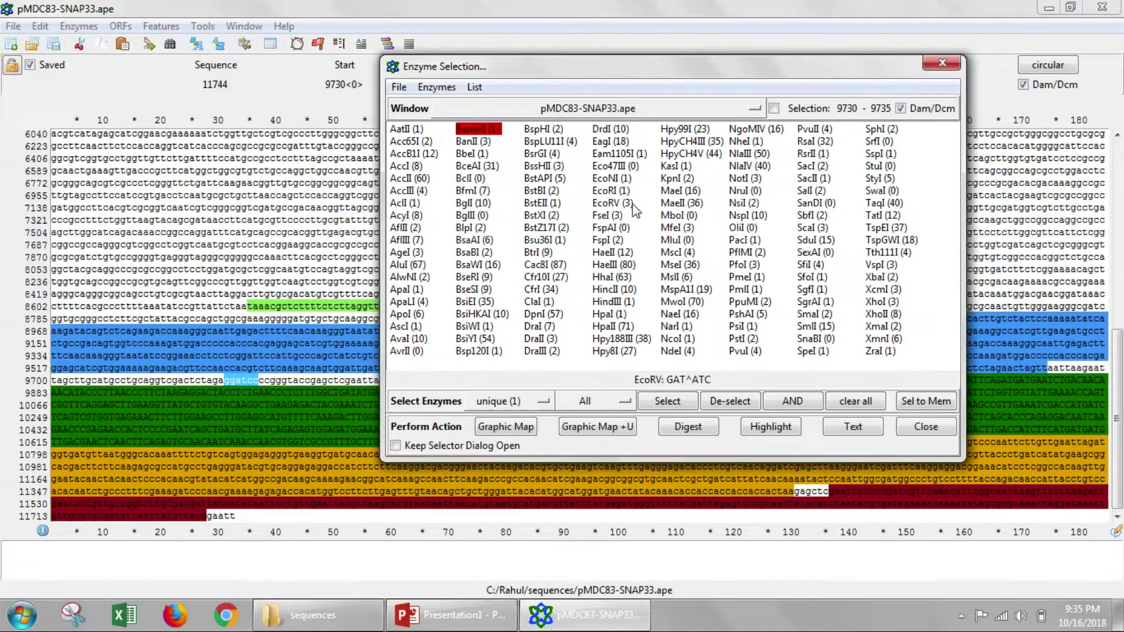
left_click(615, 194)
left_click(478, 129)
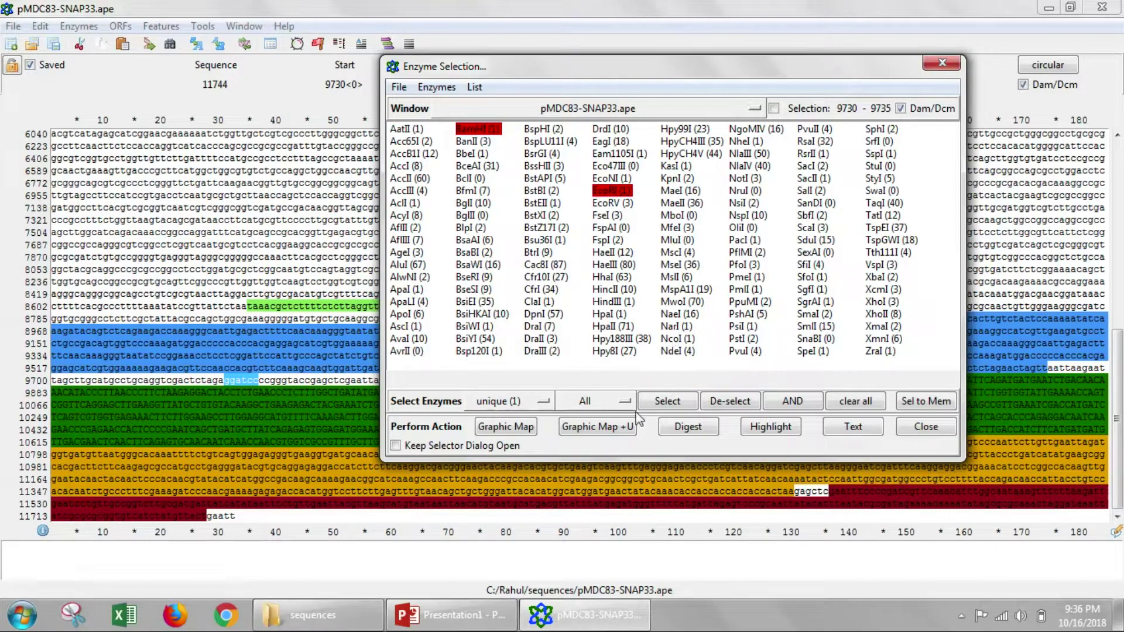
left_click(689, 428)
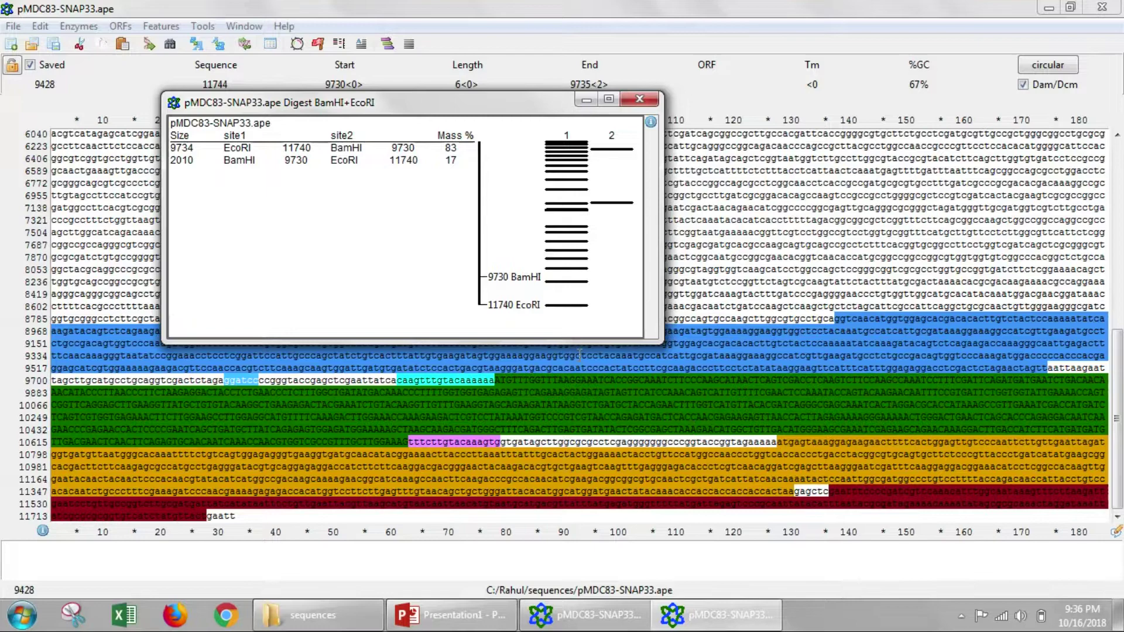
Step: Examine both fragments of the BamHI and EcoRI digest and their matching bands on the simulated gel
left_click(178, 149)
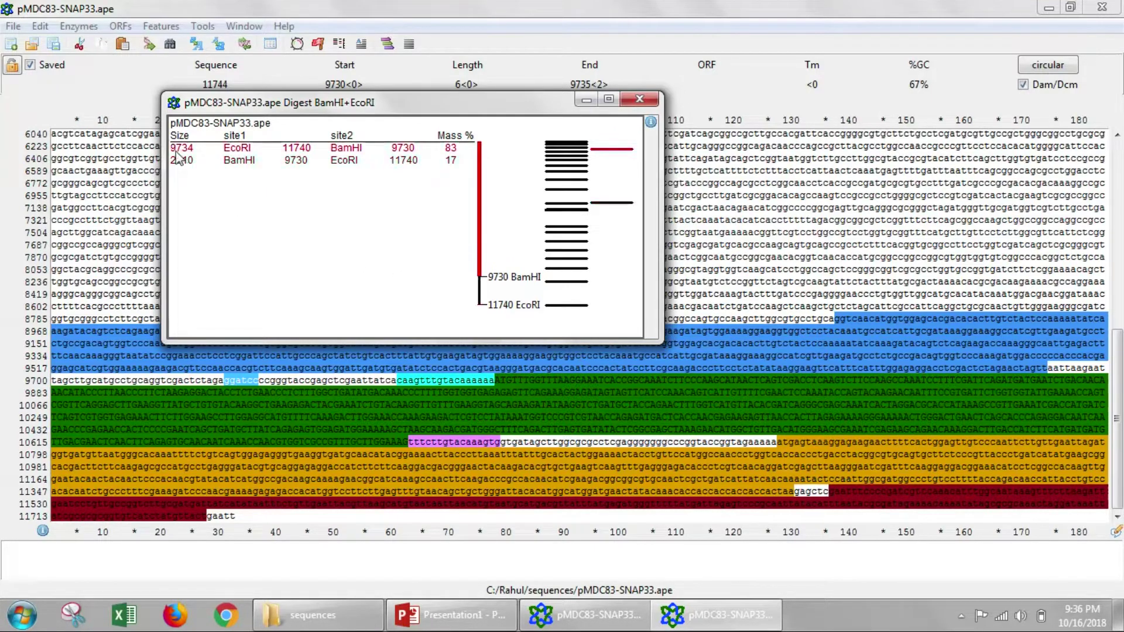
left_click(179, 160)
left_click(193, 160)
left_click(192, 160)
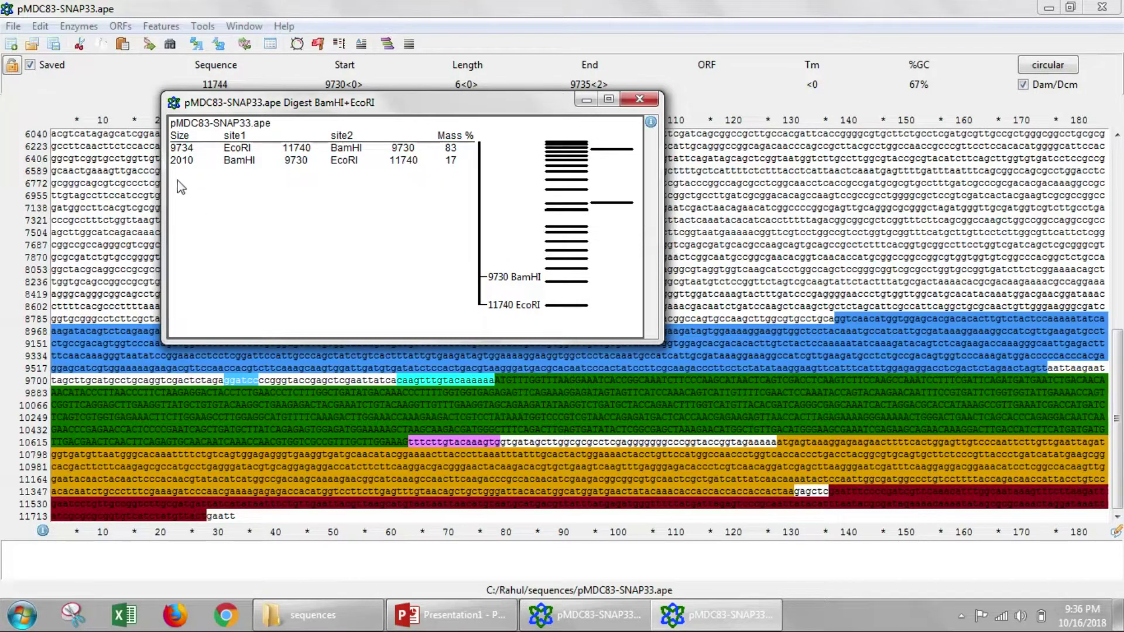
left_click(178, 161)
left_click(185, 166)
mouse_move(627, 150)
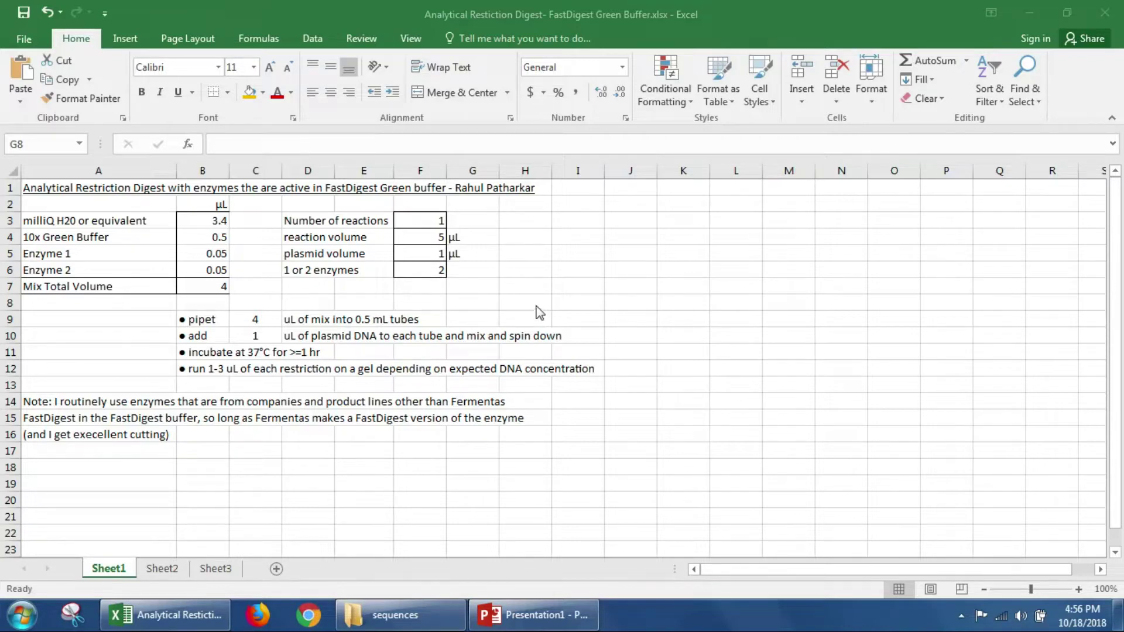
Step: In the Excel restriction digest workbook, set the number of reactions to 6
left_click(435, 219)
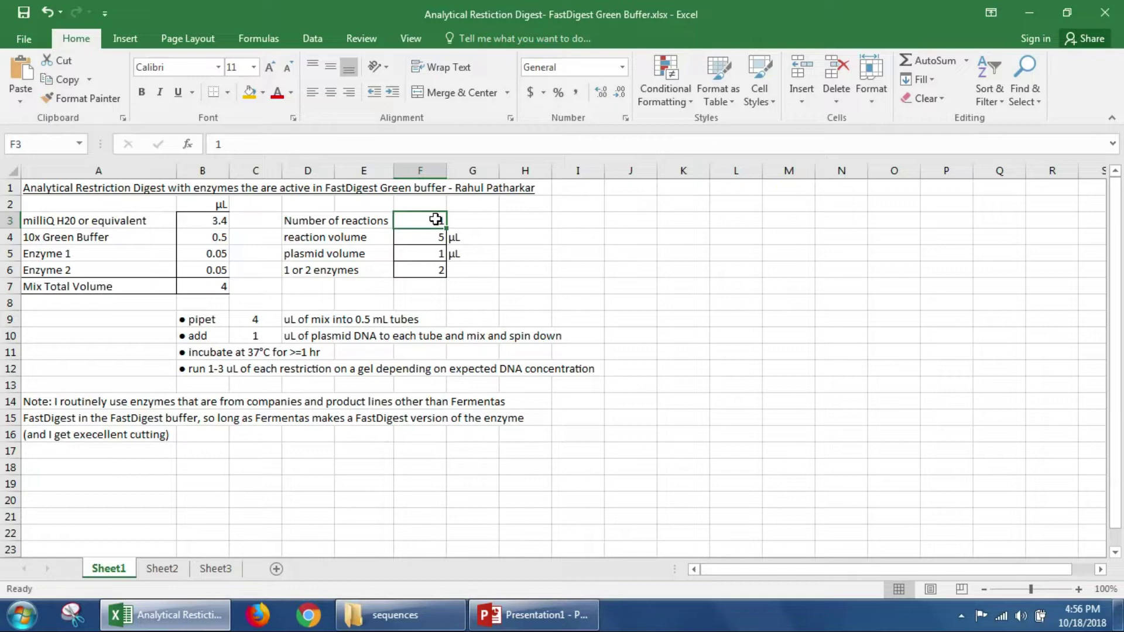
type("6")
key("Return")
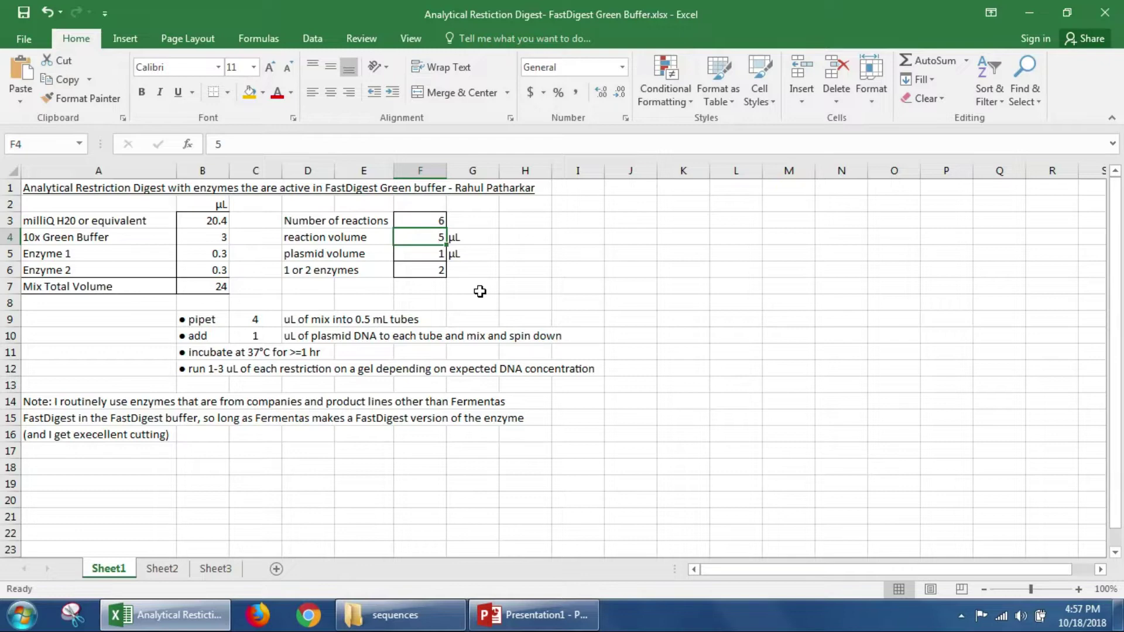
Step: Set the number of reactions to 6.5 in the digest mix calculator
left_click(424, 219)
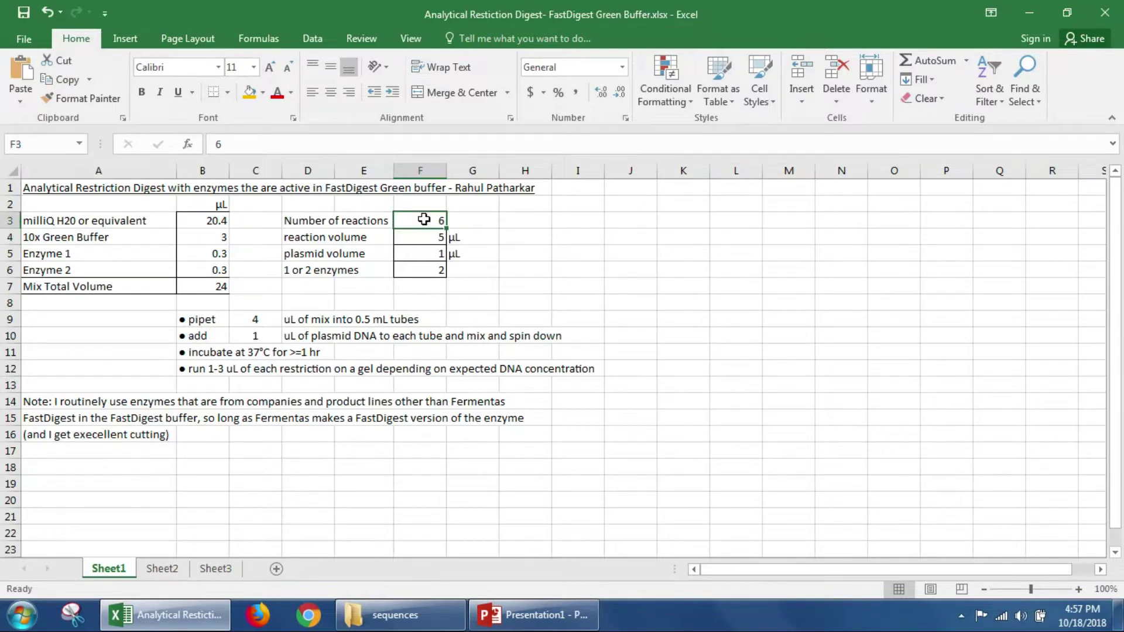
type("6.5")
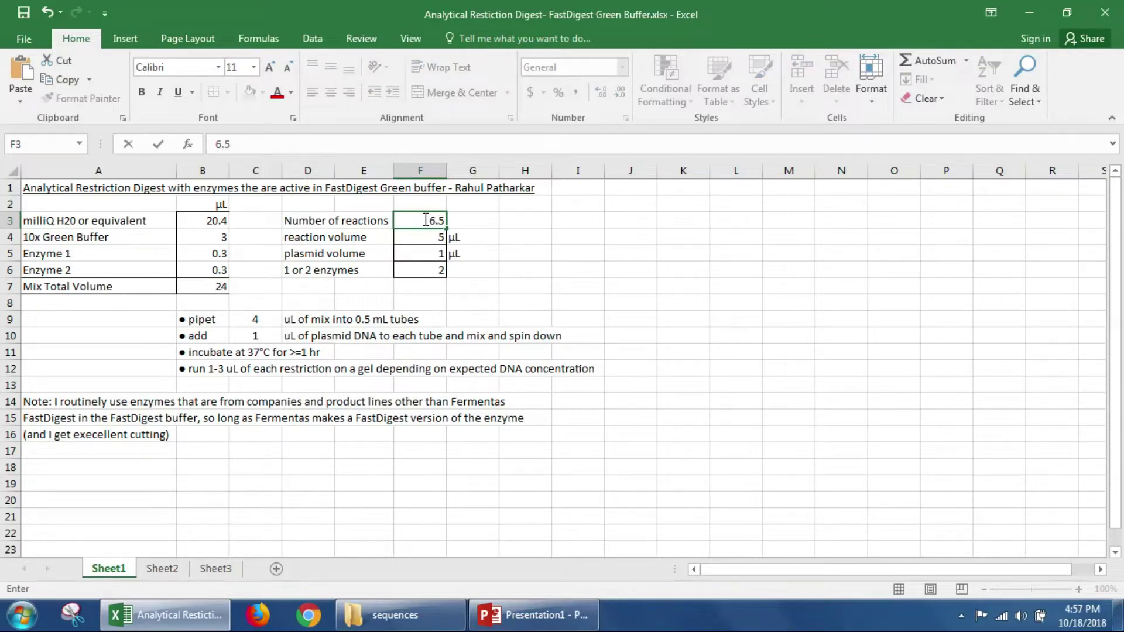
key("Return")
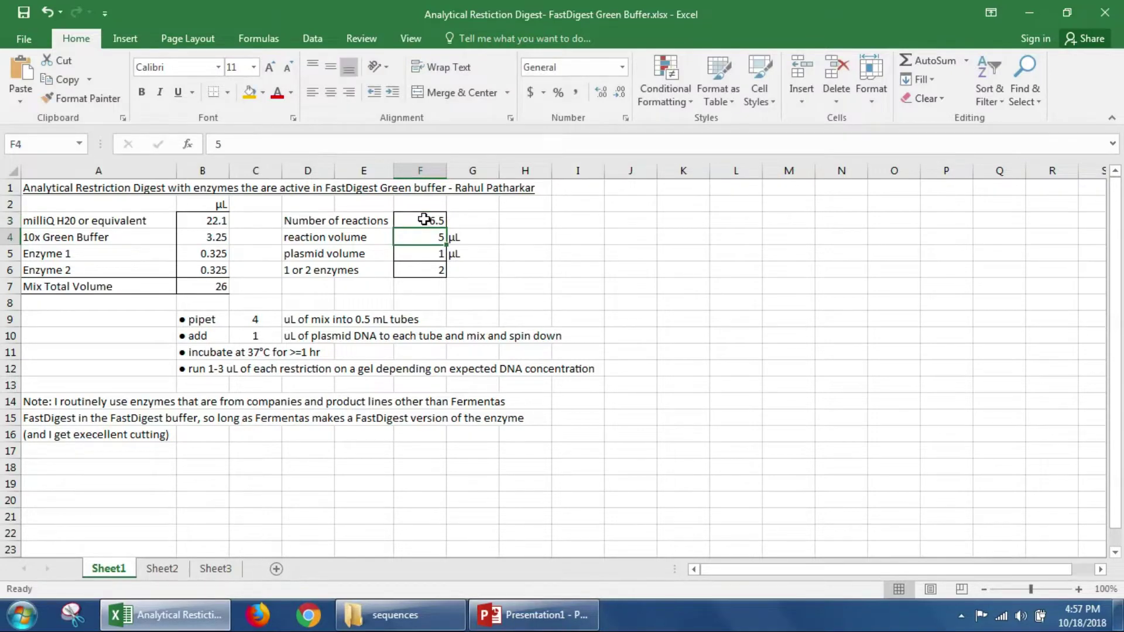